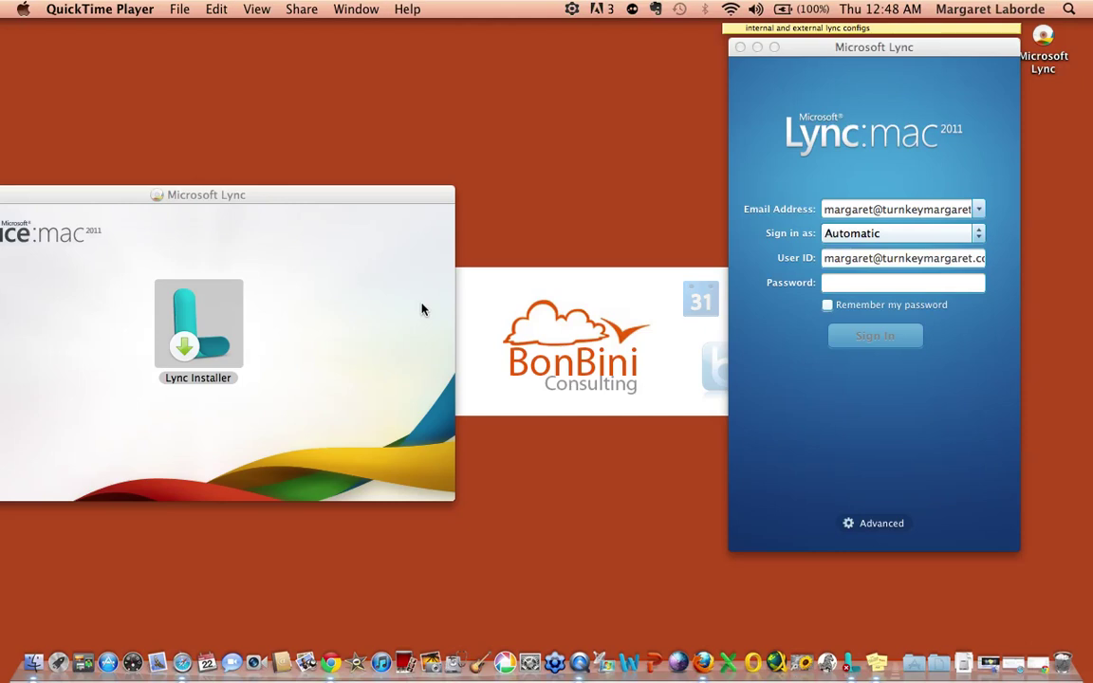
Rearrange the Office 365 portal, Lync installer and Lync sign-in windows on screen
left_click(1032, 666)
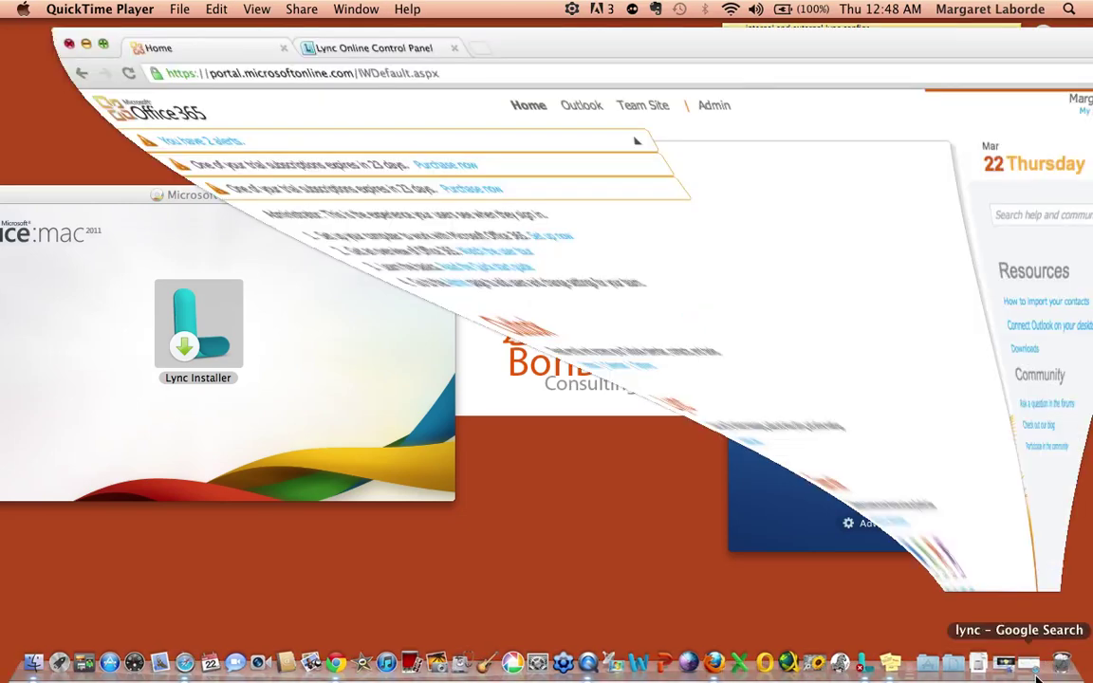
mouse_move(560, 43)
left_mouse_down()
mouse_move(558, 168)
mouse_move(581, 151)
mouse_move(583, 72)
left_mouse_up()
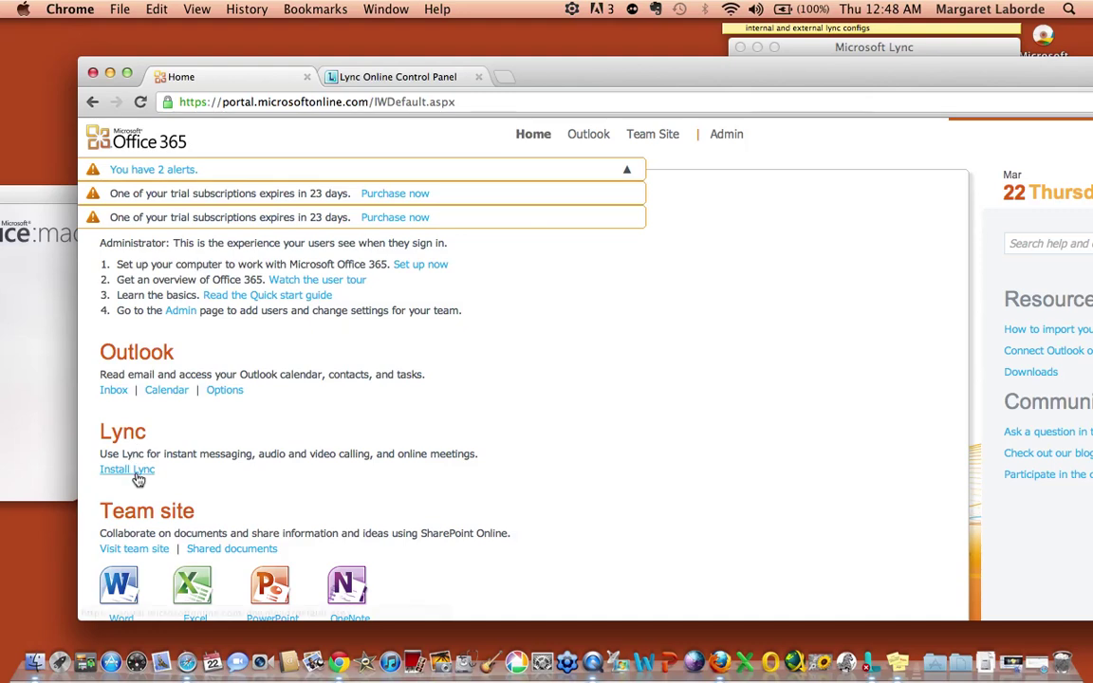
mouse_move(554, 76)
left_mouse_down()
mouse_move(664, 214)
mouse_move(668, 112)
mouse_move(771, 69)
left_mouse_up()
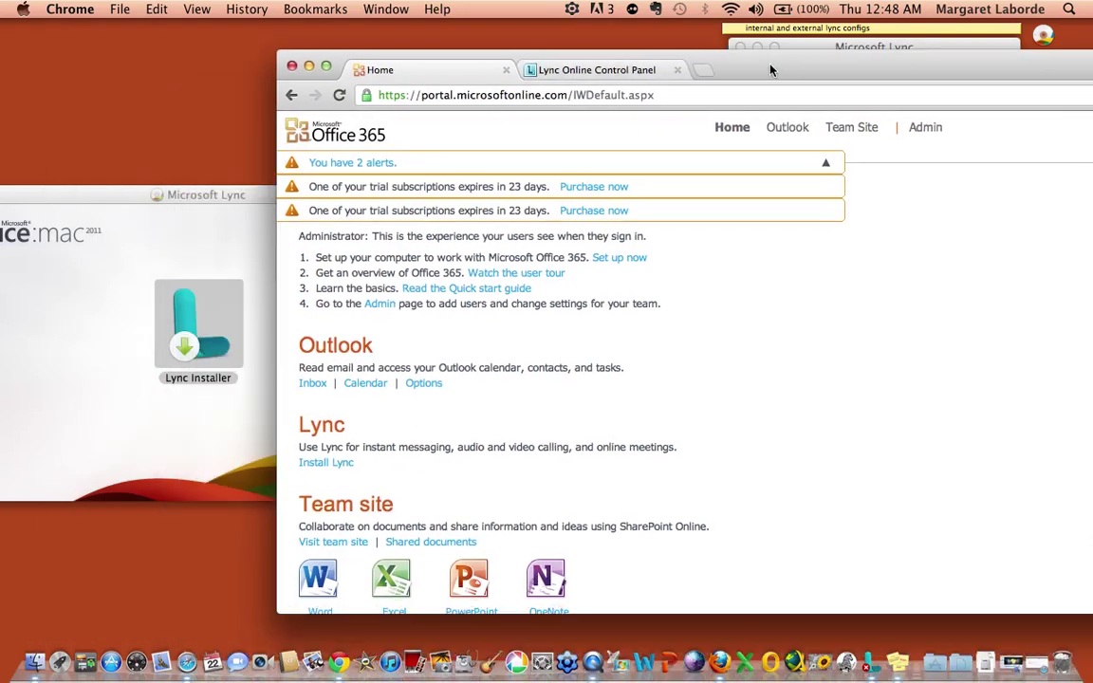
left_click(308, 65)
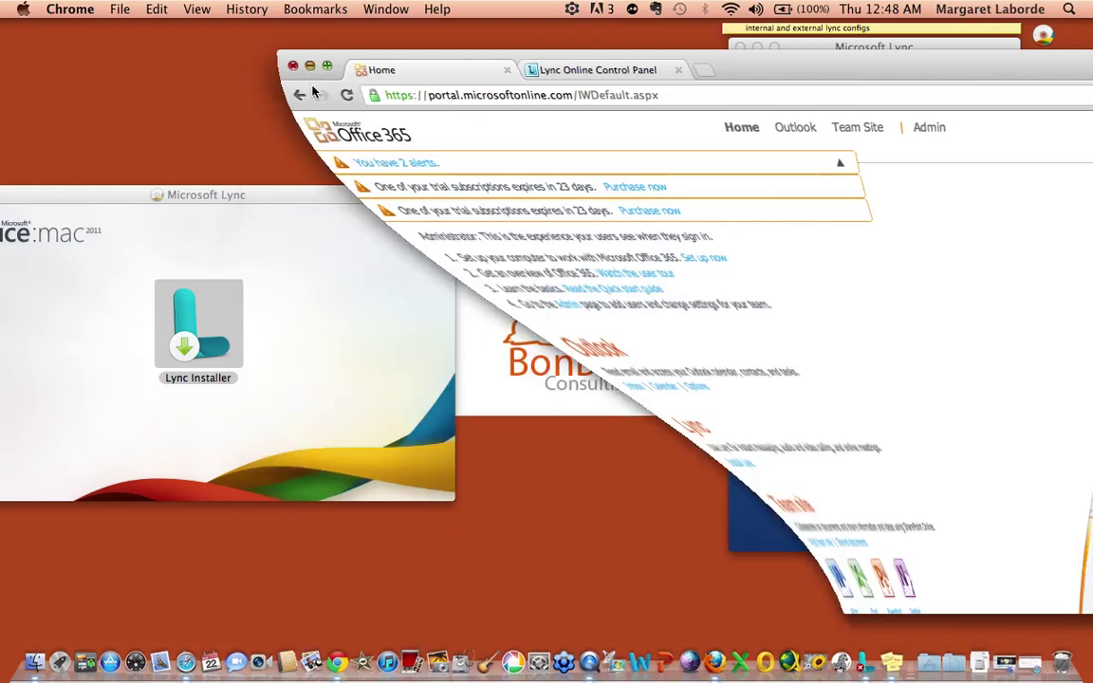
mouse_move(313, 196)
left_mouse_down()
mouse_move(456, 73)
mouse_move(407, 103)
left_mouse_up()
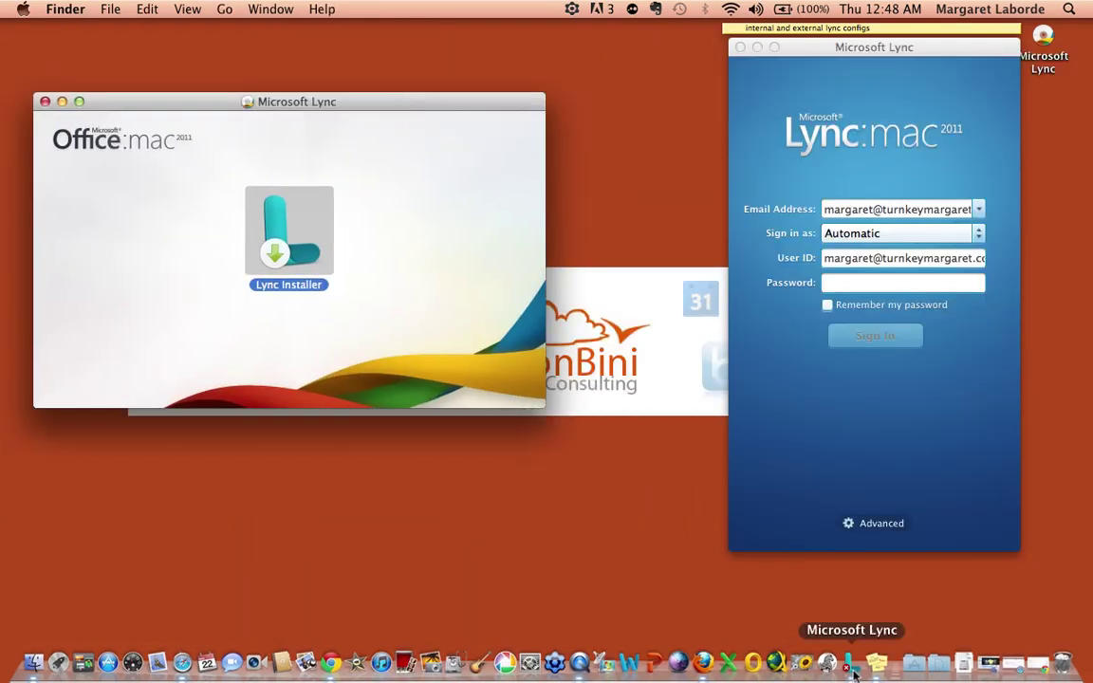
mouse_move(889, 53)
left_mouse_down()
mouse_move(566, 122)
mouse_move(542, 75)
left_mouse_up()
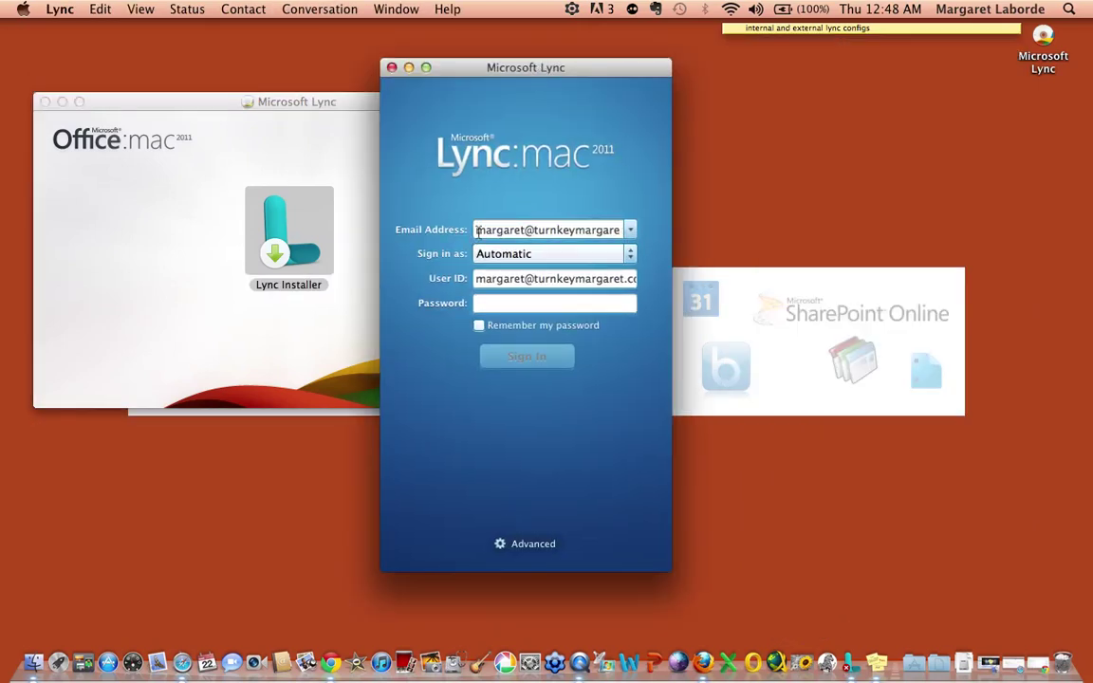
Check the email address and User ID, enter the account password, and attempt sign-in
left_click_drag(474, 229, 664, 233)
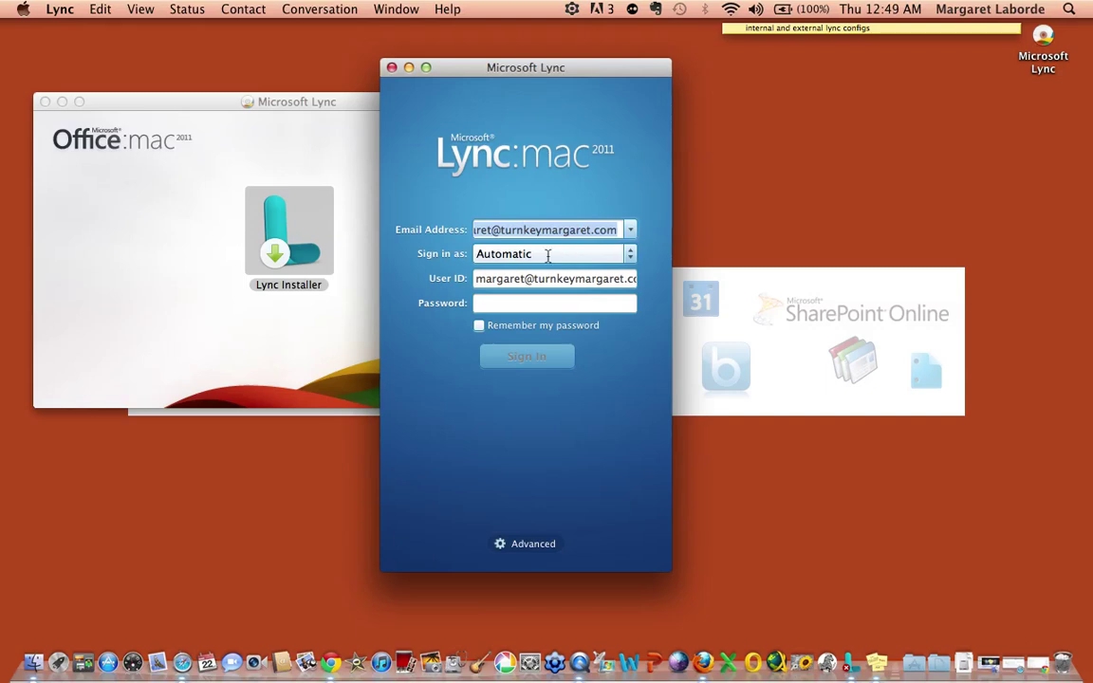
left_click(475, 279)
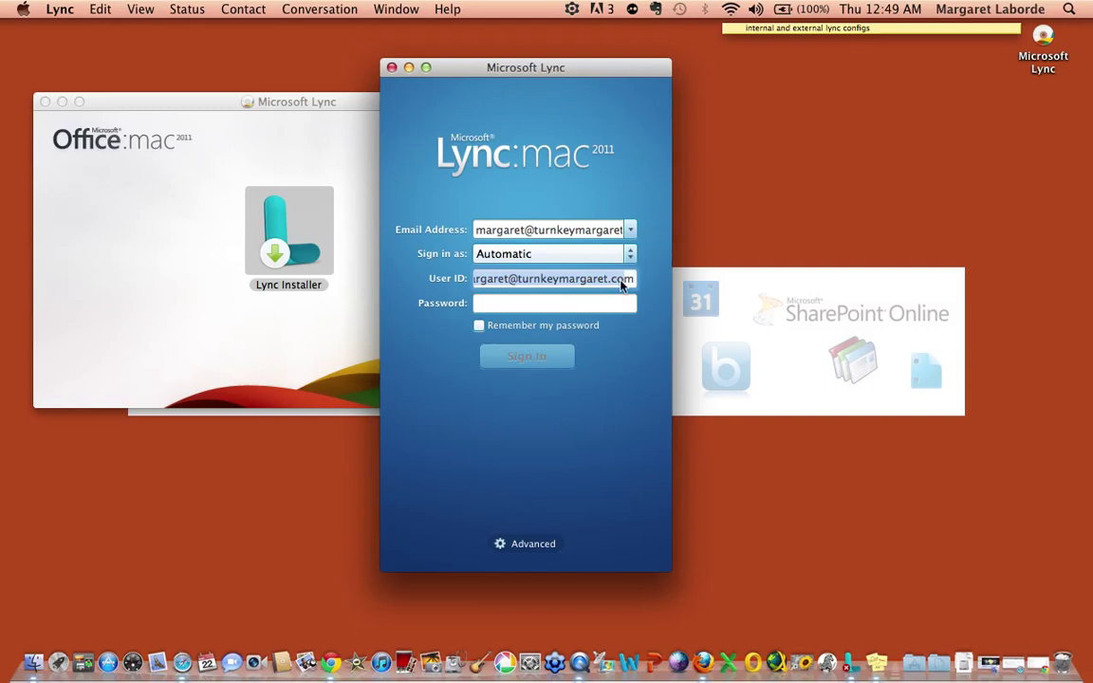
left_click(581, 302)
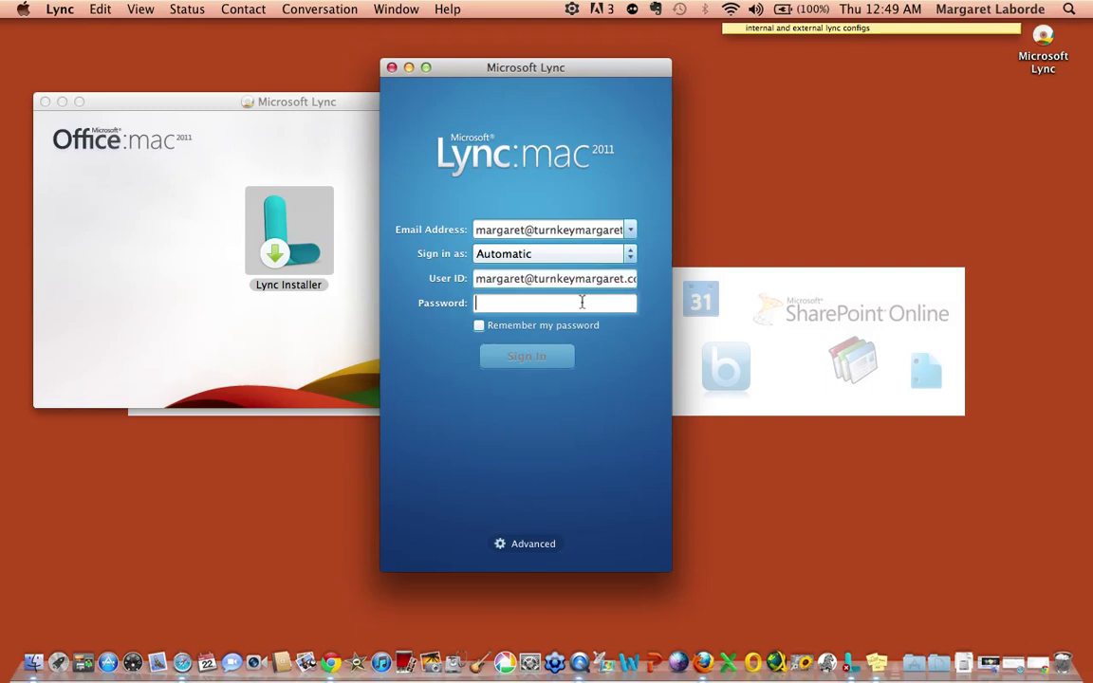
type("*********")
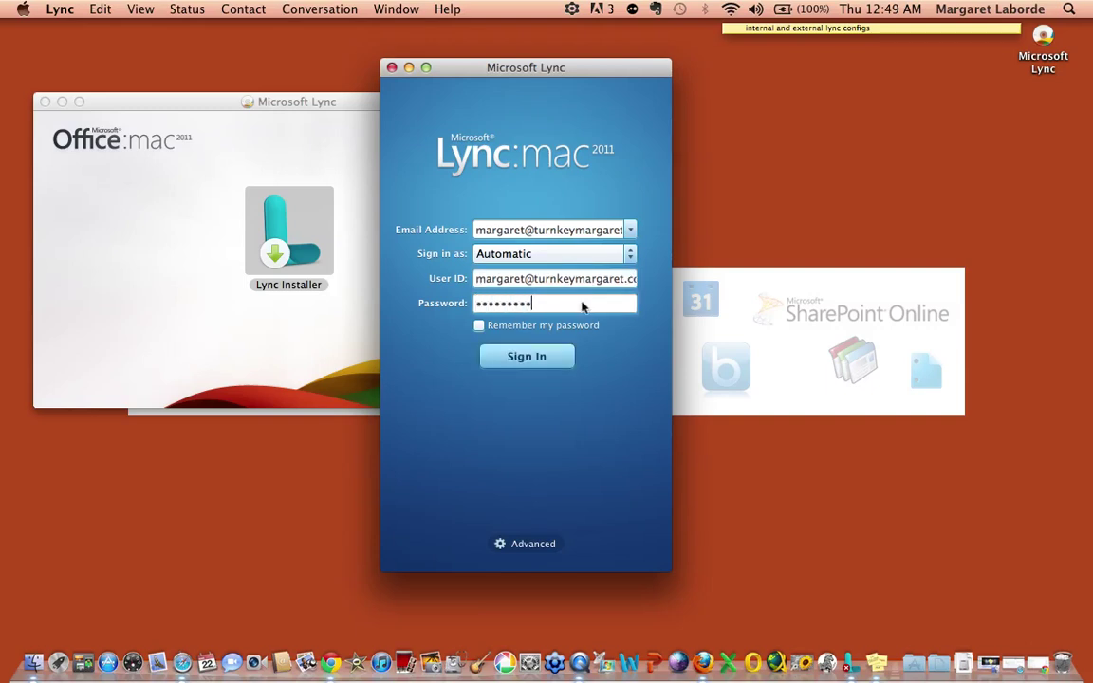
left_click(545, 370)
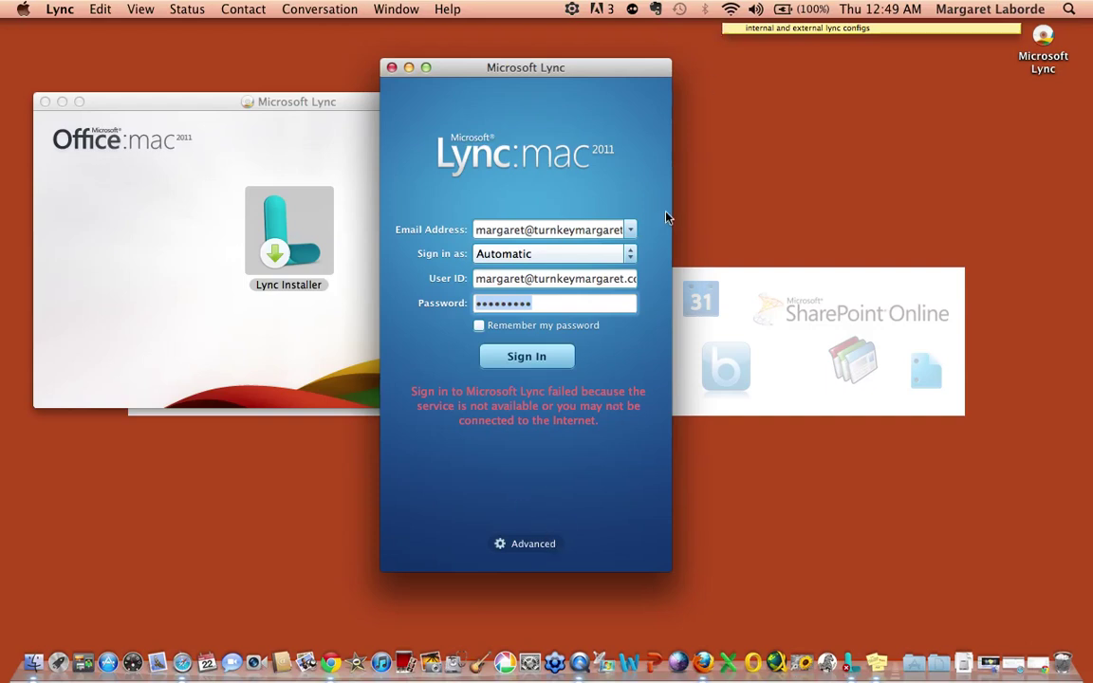
Choose Manual configuration in the Advanced settings and copy sipdir.online.lync.com:443 from the sticky note
left_click(531, 544)
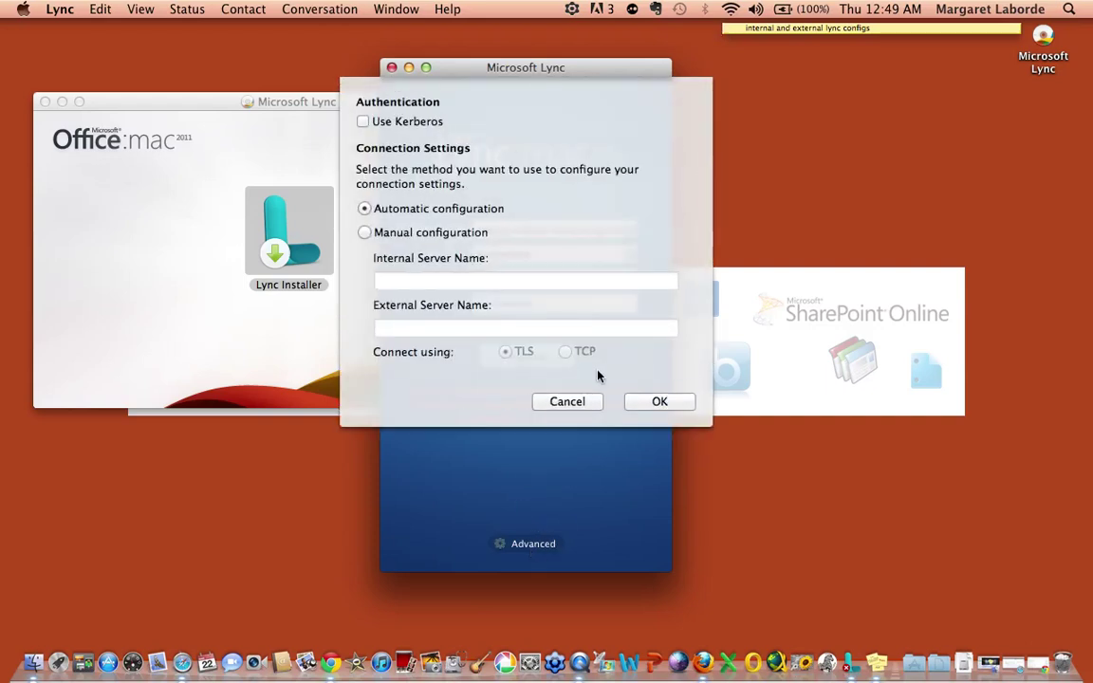
left_click(369, 233)
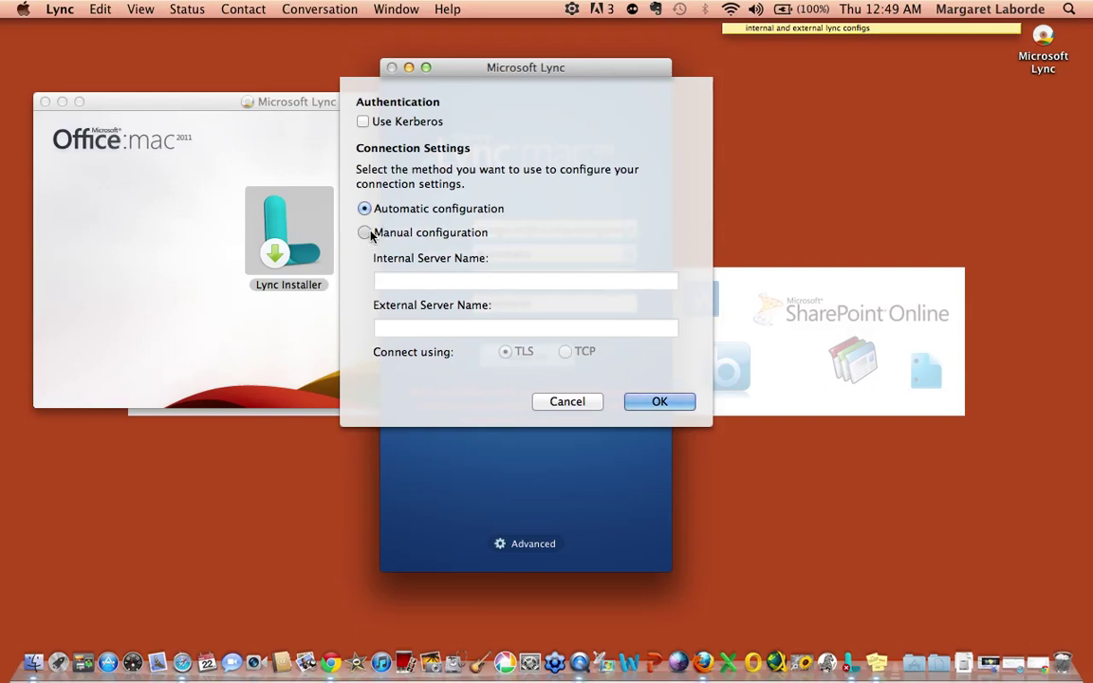
left_click(807, 30)
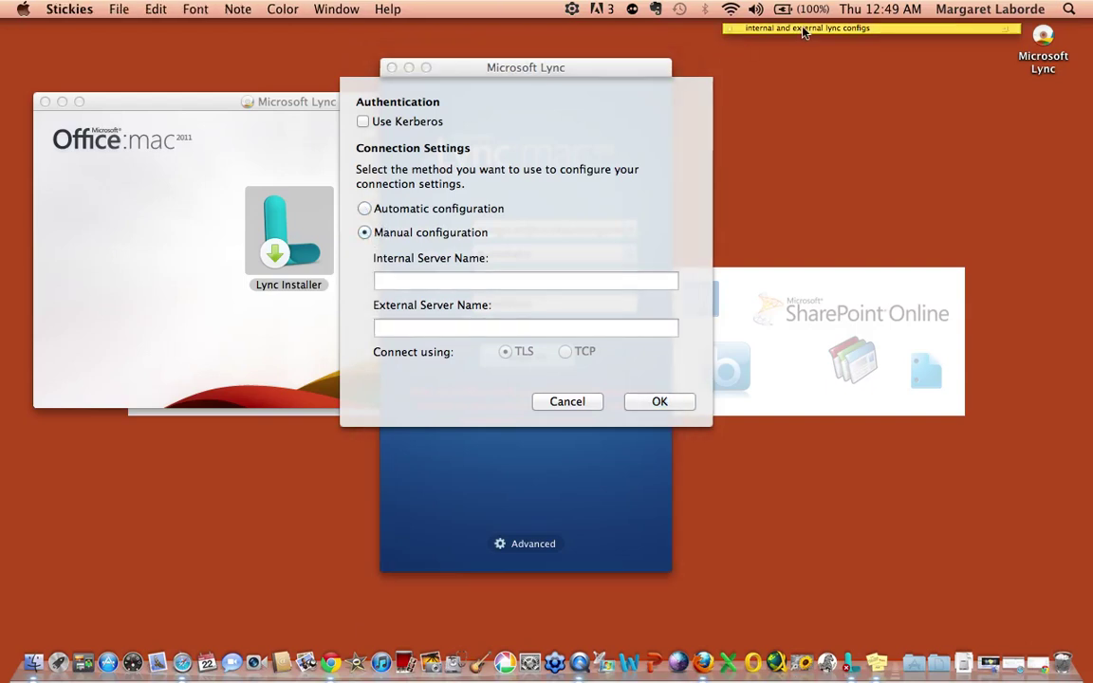
double_click(808, 29)
key("super+c")
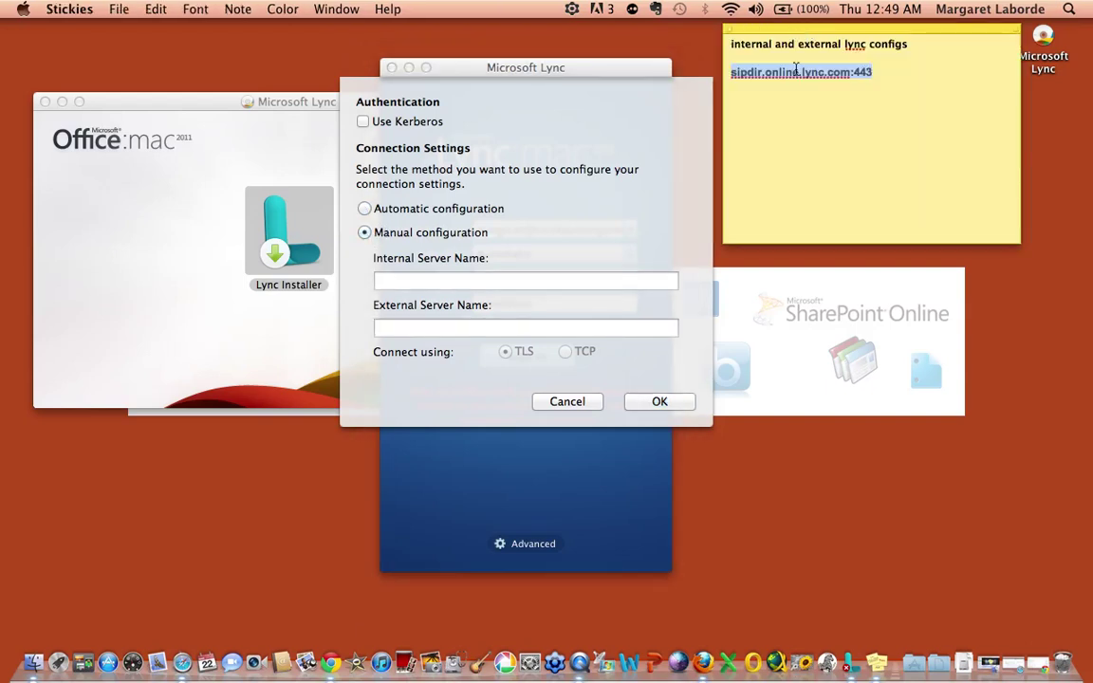
mouse_move(882, 75)
left_mouse_down()
mouse_move(730, 57)
mouse_move(727, 73)
left_mouse_up()
Paste sipdir.online.lync.com:443 into the Internal and External Server Name fields and confirm
left_click(476, 276)
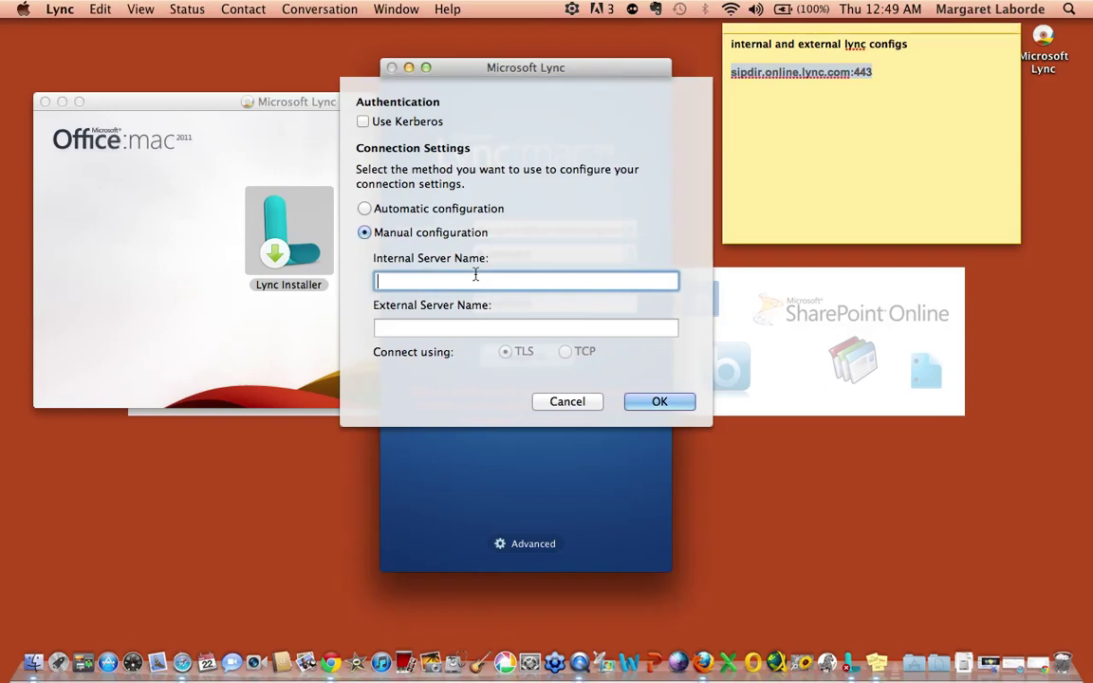
key("super+v")
left_click(455, 327)
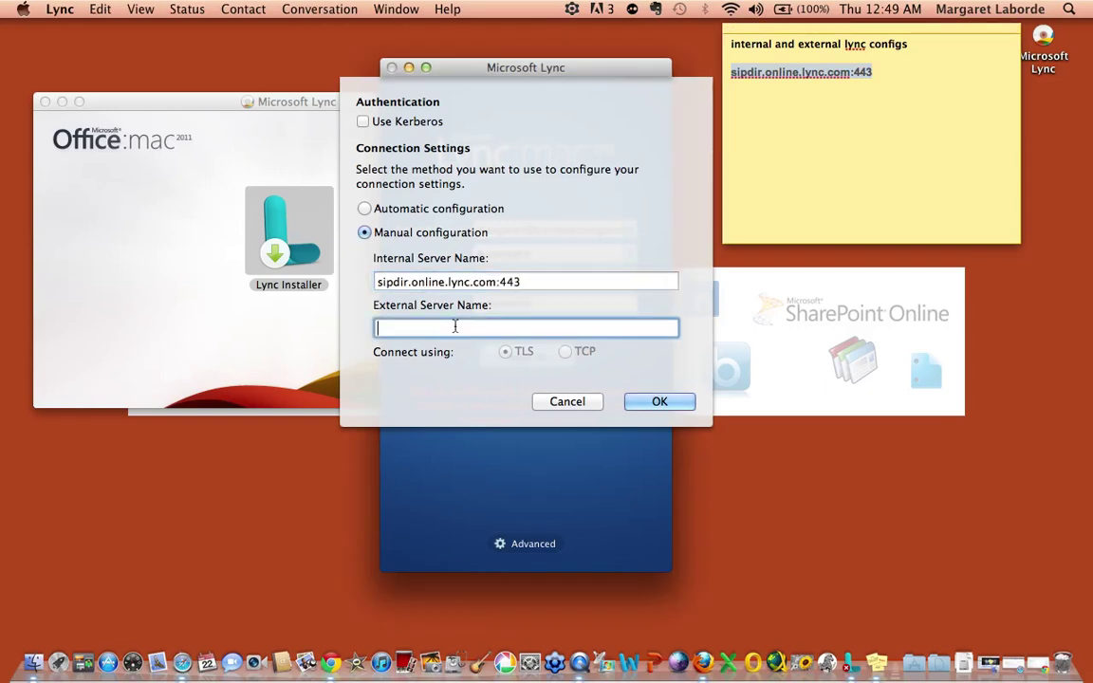
key("super+v")
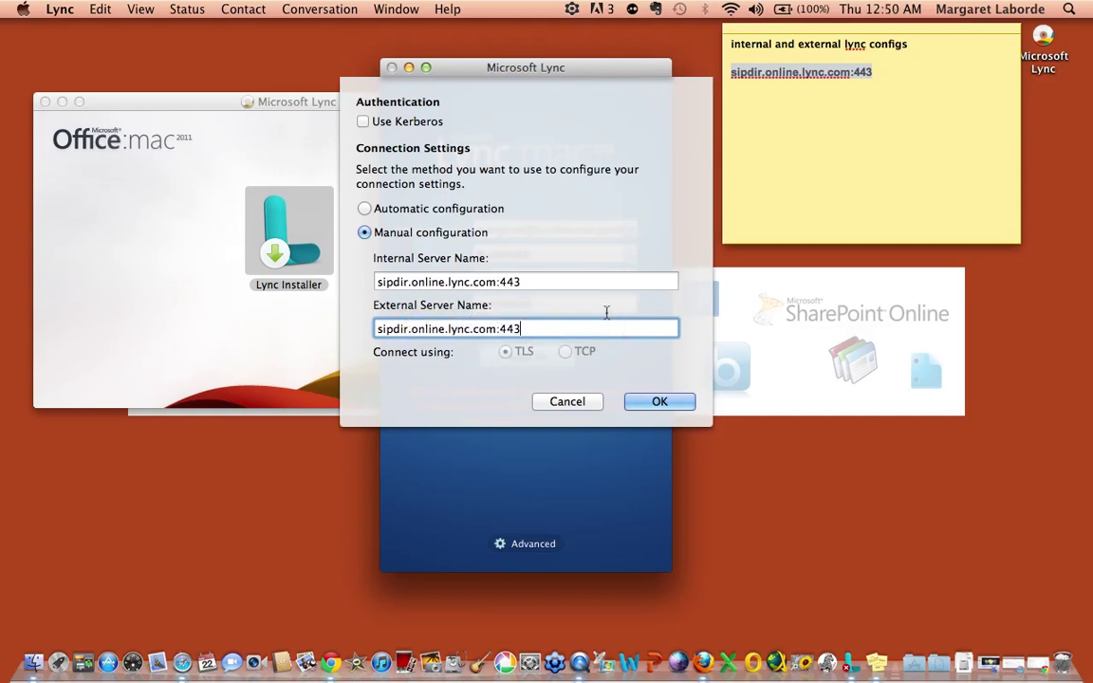
left_click(656, 402)
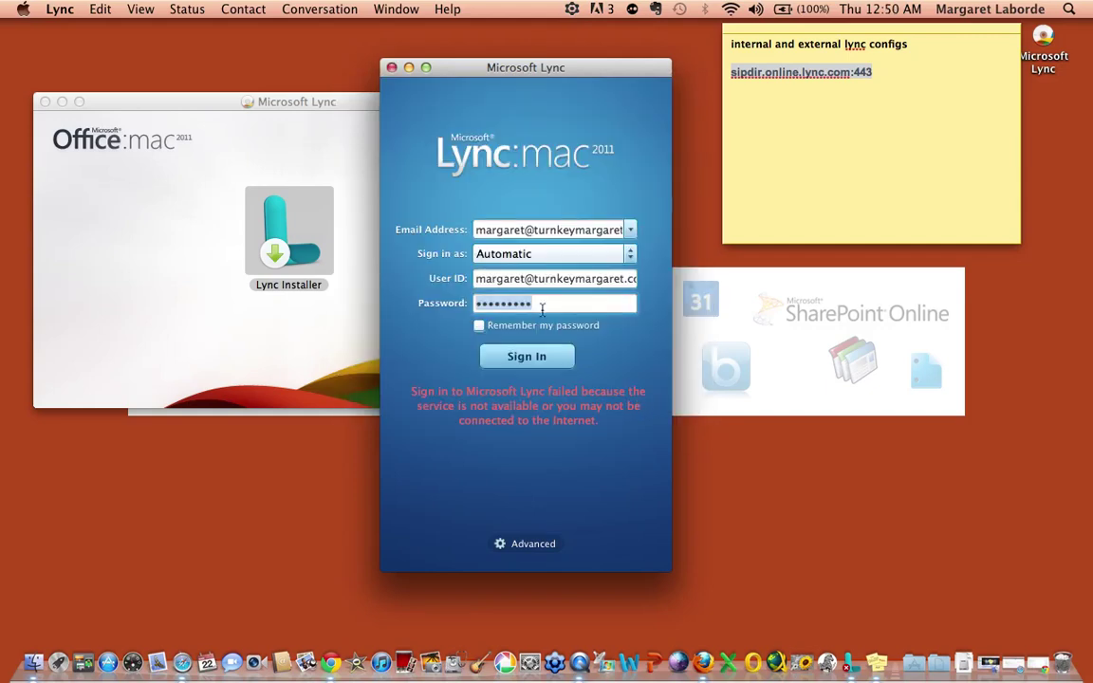
Retry sign-in with the manual server settings and wait for the contact list
left_click(532, 358)
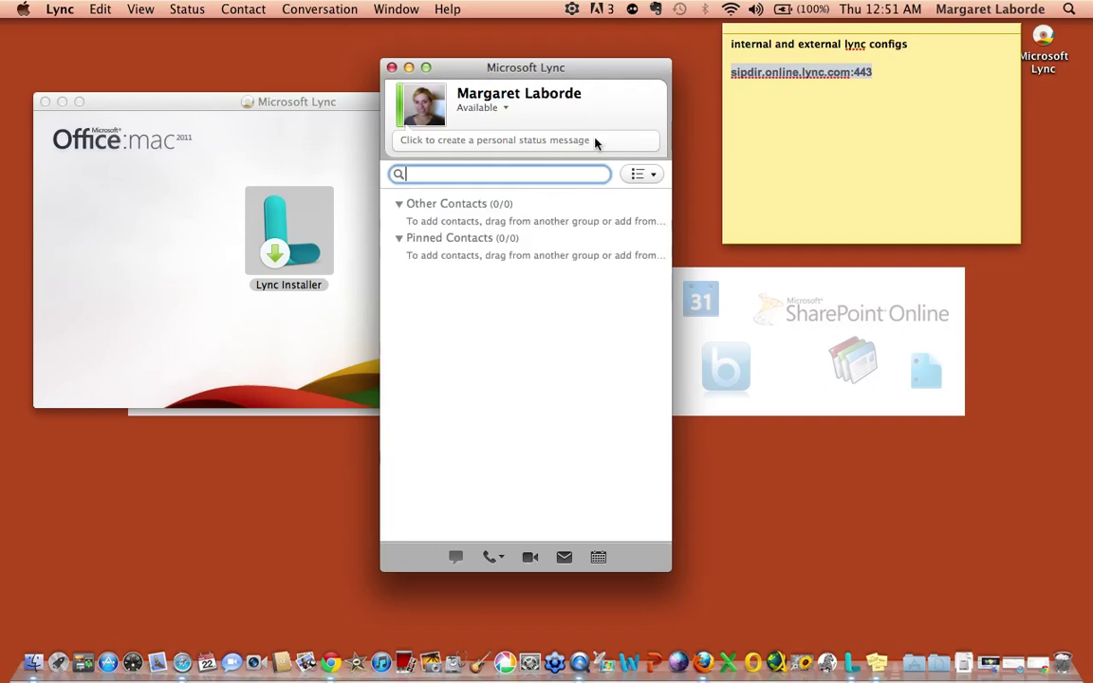
Place the Lync contact list window at the right edge and the installer window at the left
mouse_move(577, 65)
left_mouse_down()
mouse_move(638, 76)
mouse_move(695, 63)
left_mouse_up()
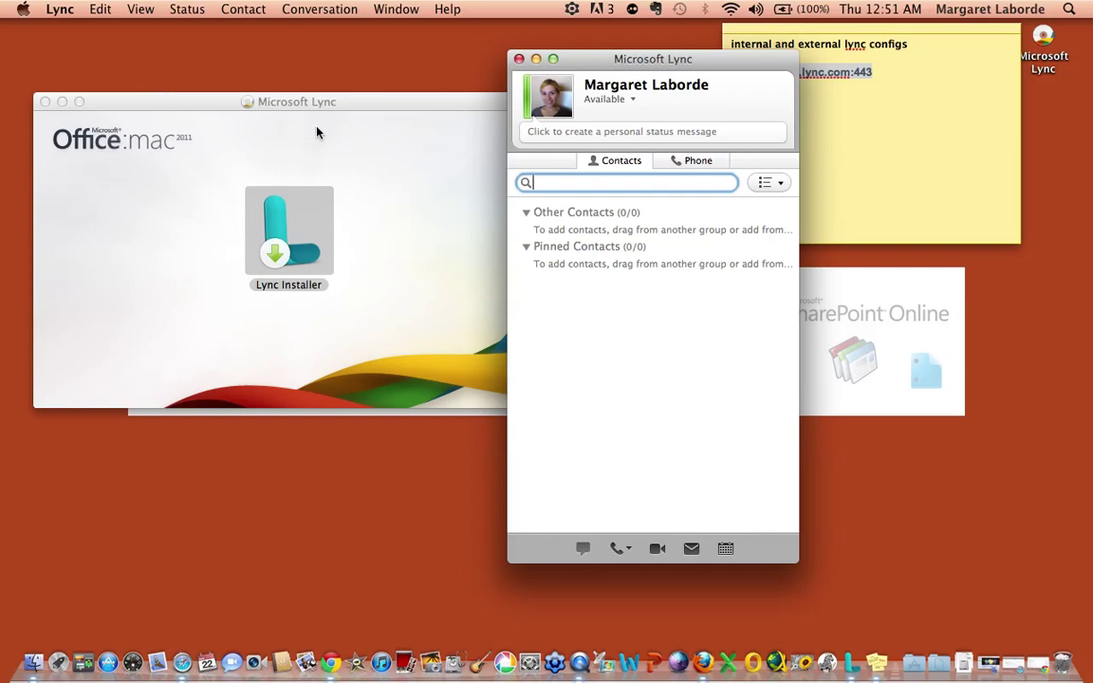
mouse_move(600, 73)
left_mouse_down()
mouse_move(878, 95)
mouse_move(917, 87)
left_mouse_up()
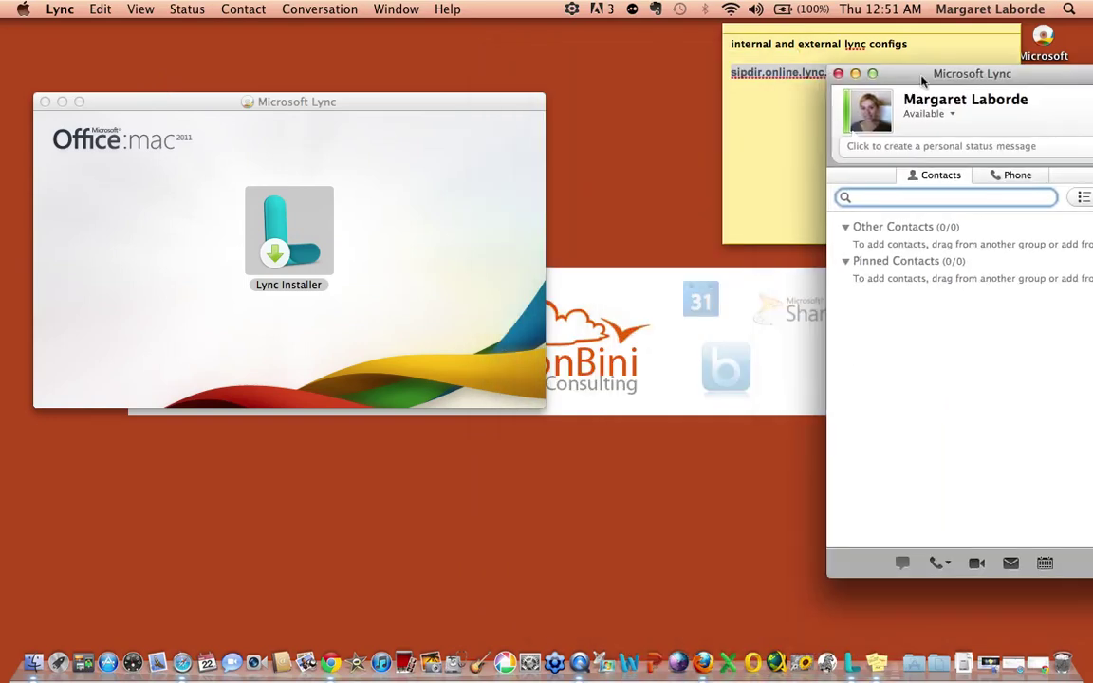
mouse_move(468, 106)
left_mouse_down()
mouse_move(430, 310)
mouse_move(397, 260)
mouse_move(435, 156)
left_mouse_up()
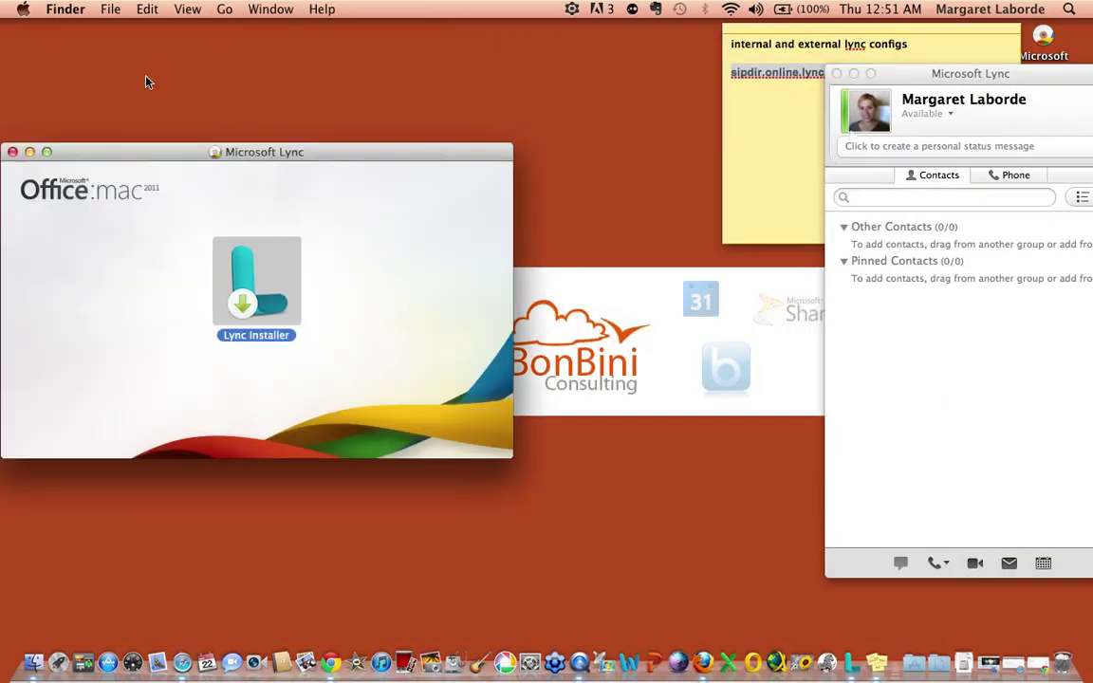